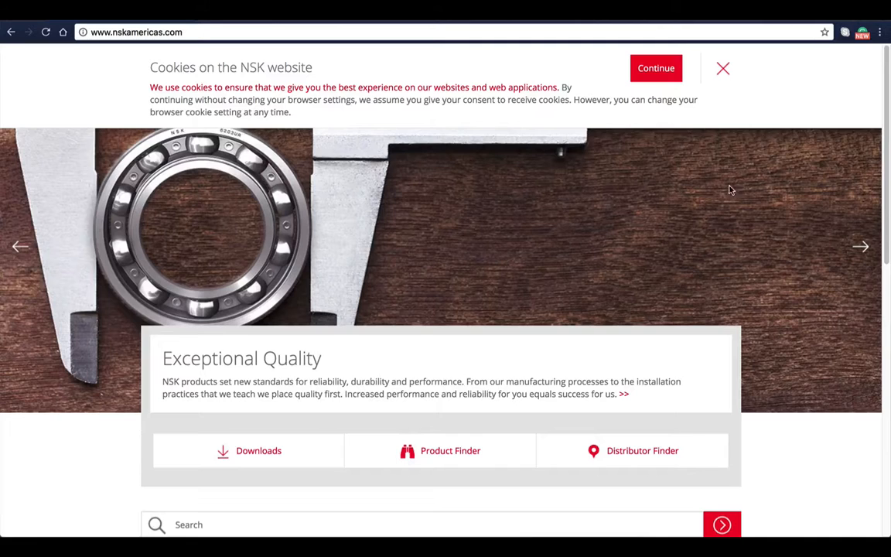
- Go from CAD Technical Tools to the SOLID COMPONENTS link under Linear Components
scroll(729, 190, "down", 5)
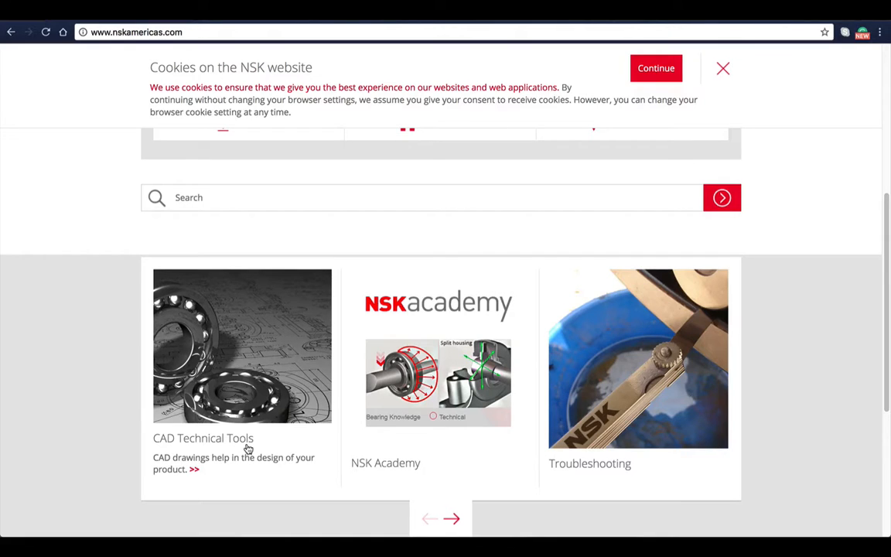
left_click(248, 447)
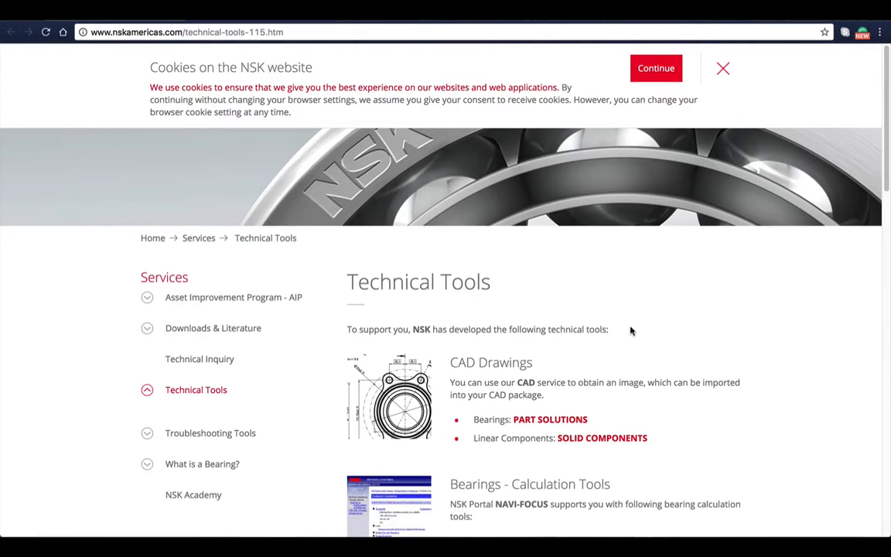
scroll(652, 322, "down", 1)
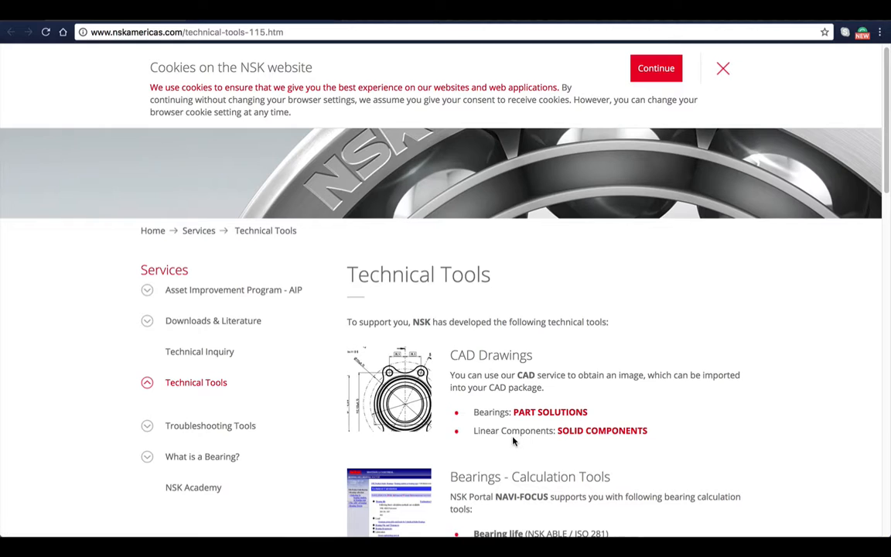
left_click(582, 436)
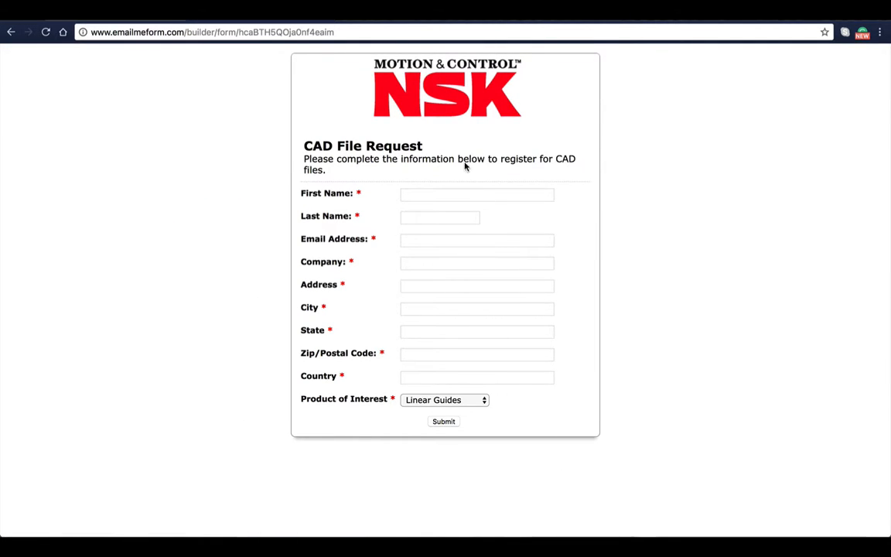
- Enter the requester's first name and then the last name in the CAD File Request form
left_click(430, 193)
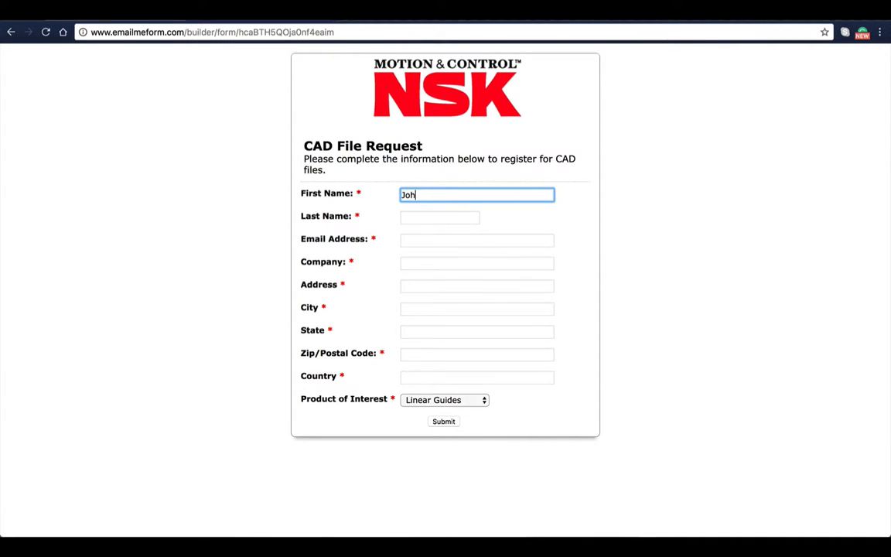
key("Tab")
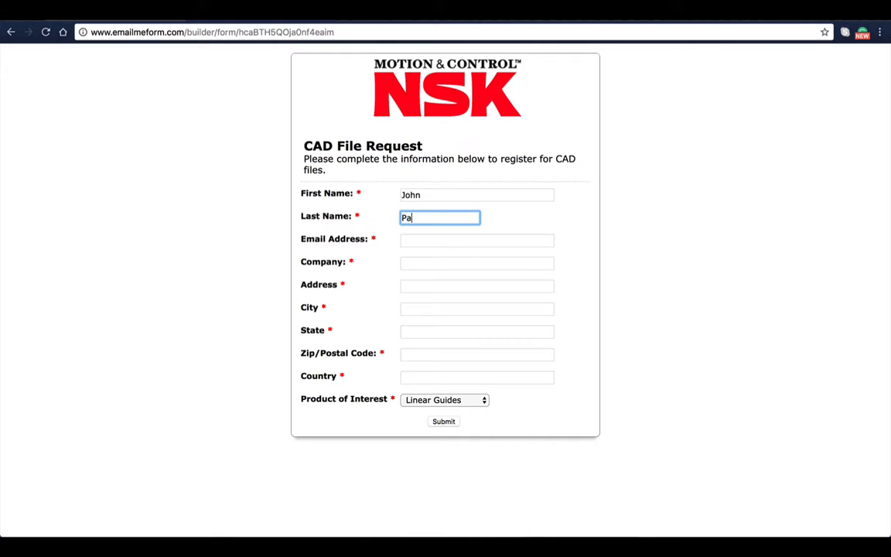
type("Patterson")
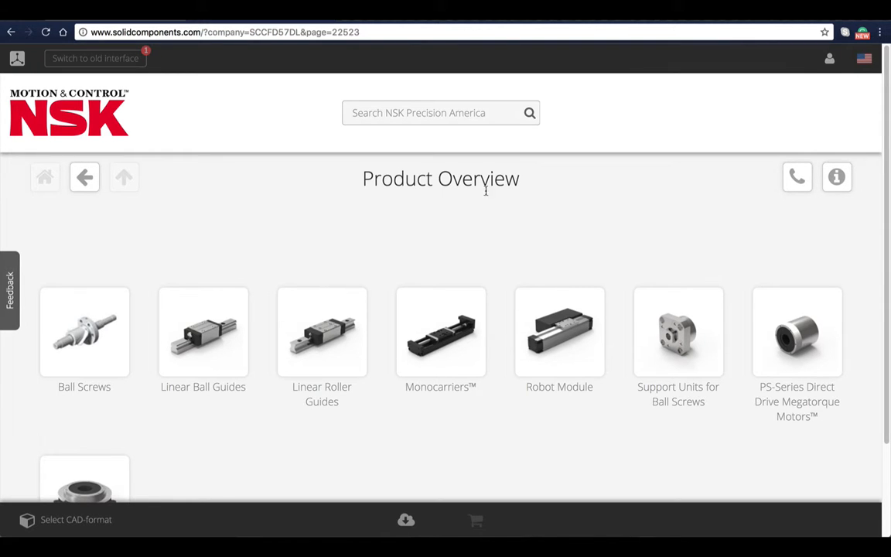
- Browse the Product Overview tiles and open the Linear Ball Guides category
mouse_move(399, 299)
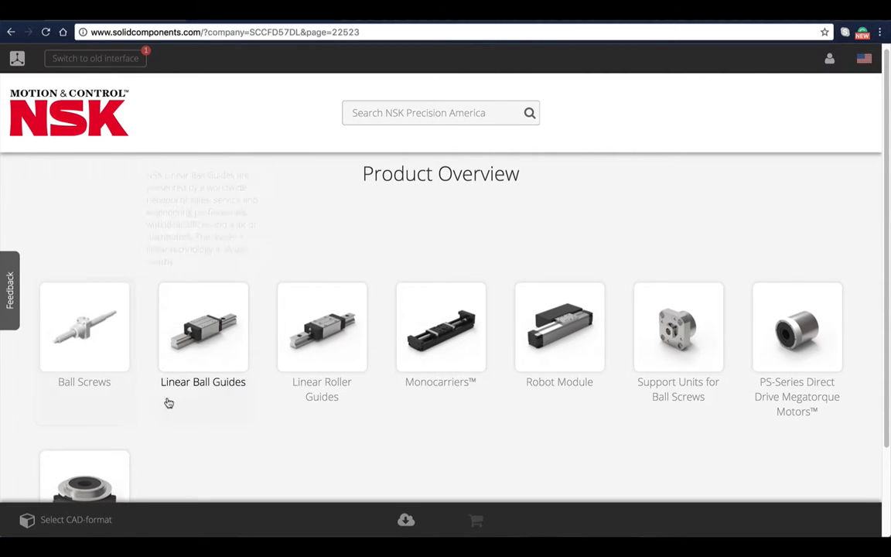
mouse_move(205, 401)
mouse_move(318, 399)
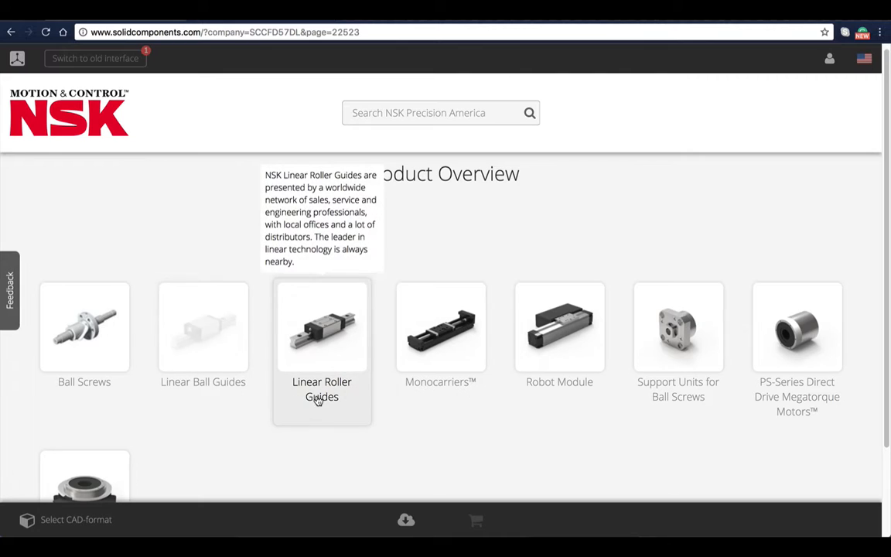
mouse_move(420, 388)
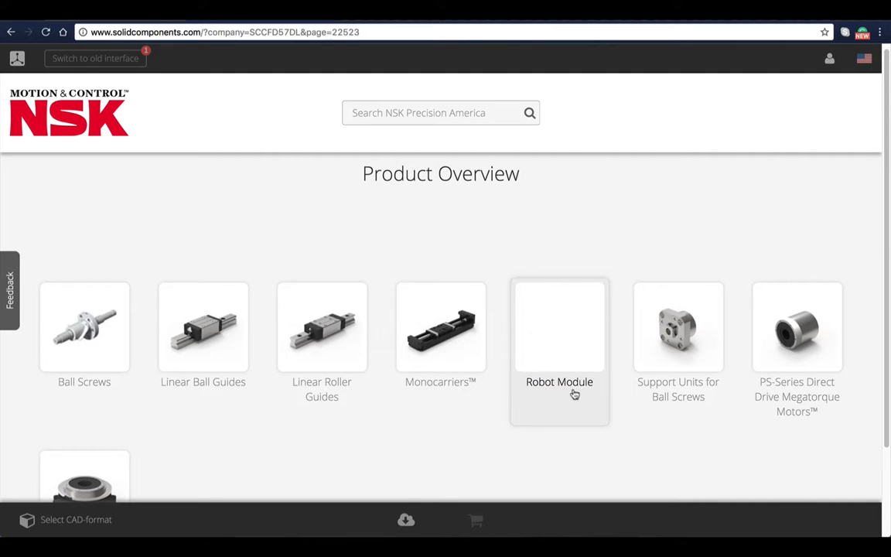
mouse_move(641, 382)
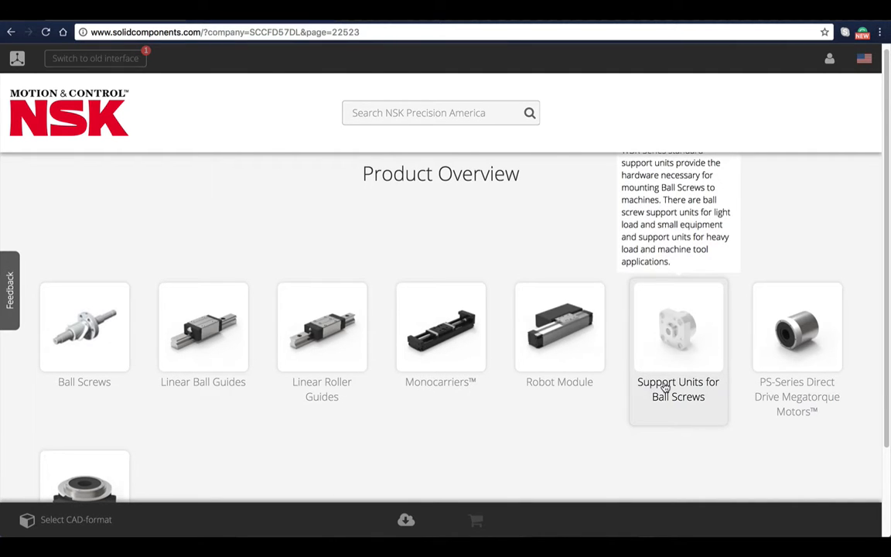
scroll(818, 420, "down", 1)
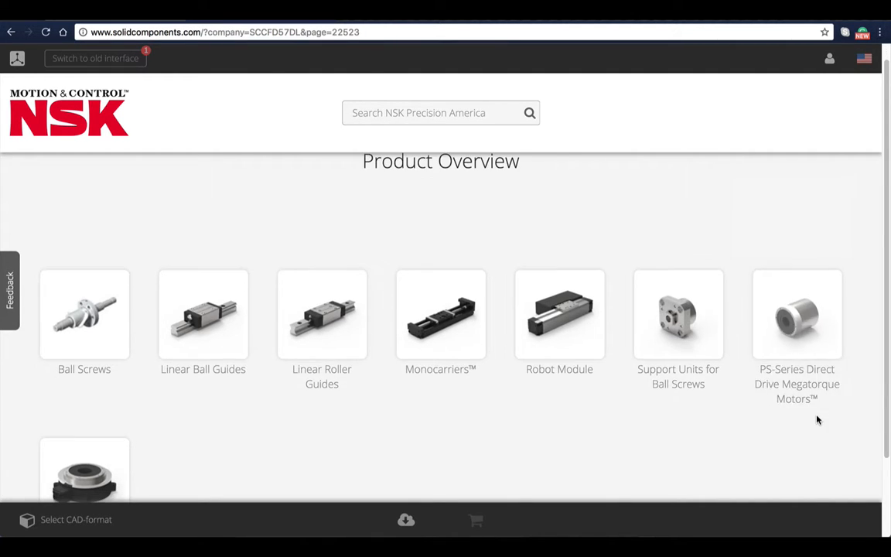
scroll(818, 420, "down", 2)
mouse_move(107, 468)
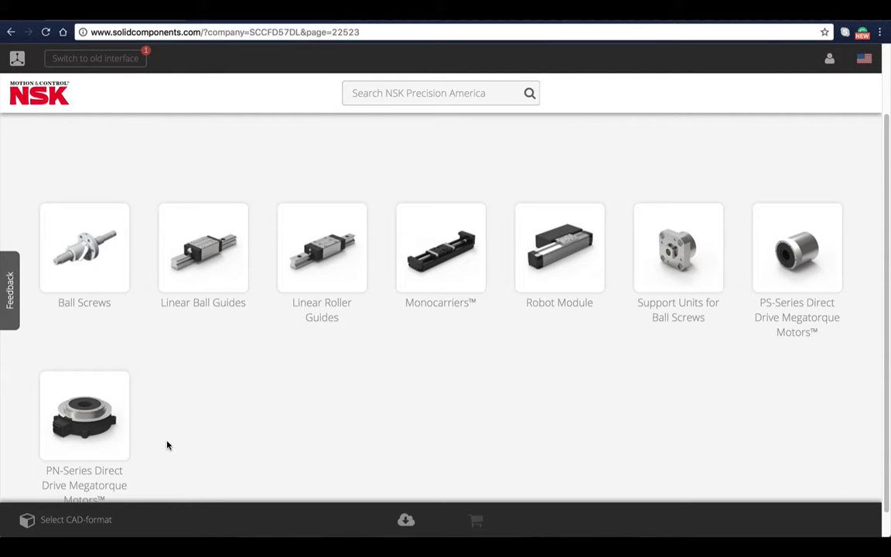
mouse_move(197, 288)
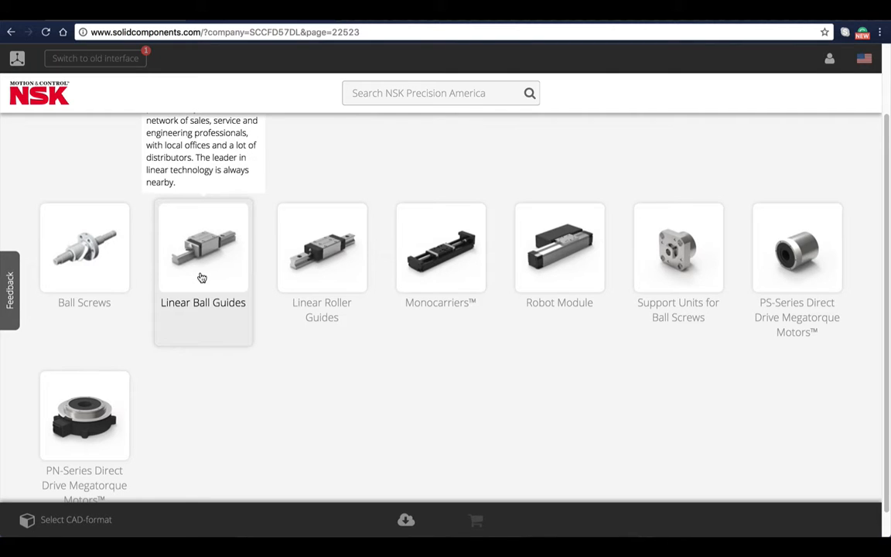
left_click(201, 277)
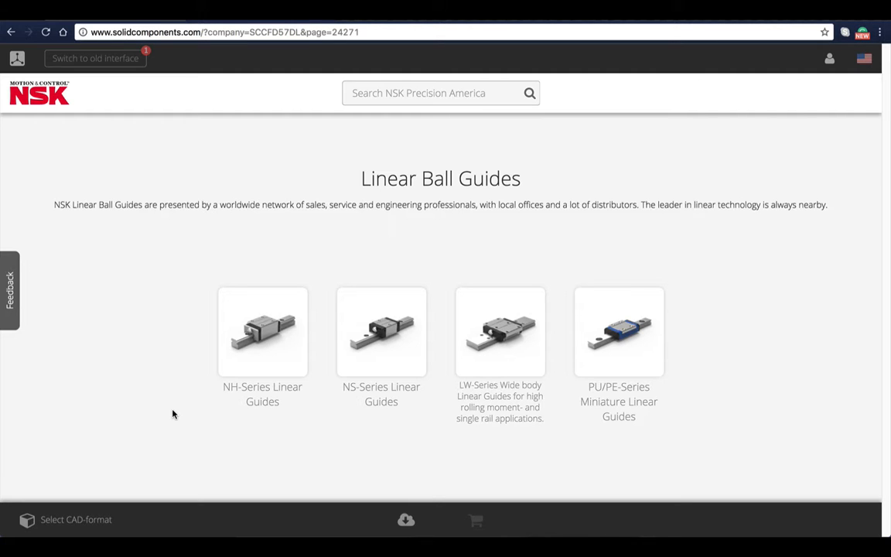
- Open NH-Series Linear Guides from the Linear Ball Guides tiles
mouse_move(236, 379)
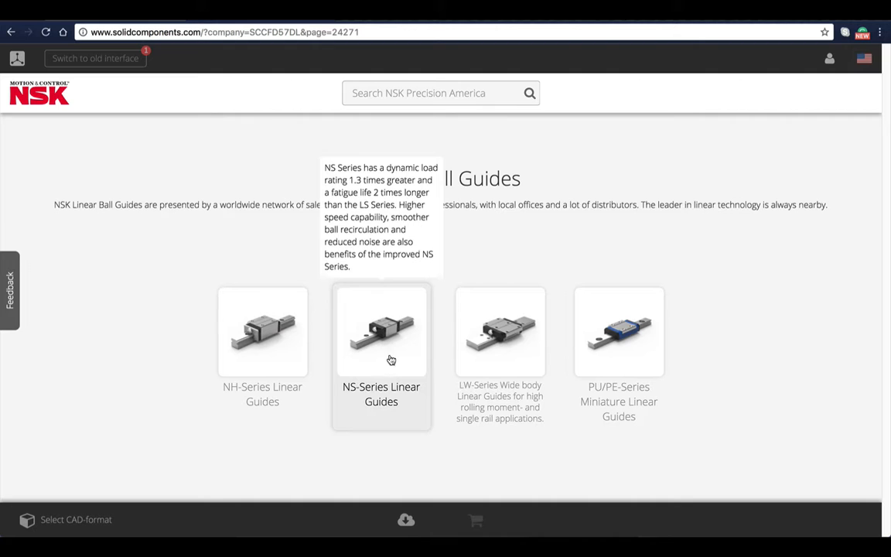
mouse_move(463, 355)
mouse_move(579, 348)
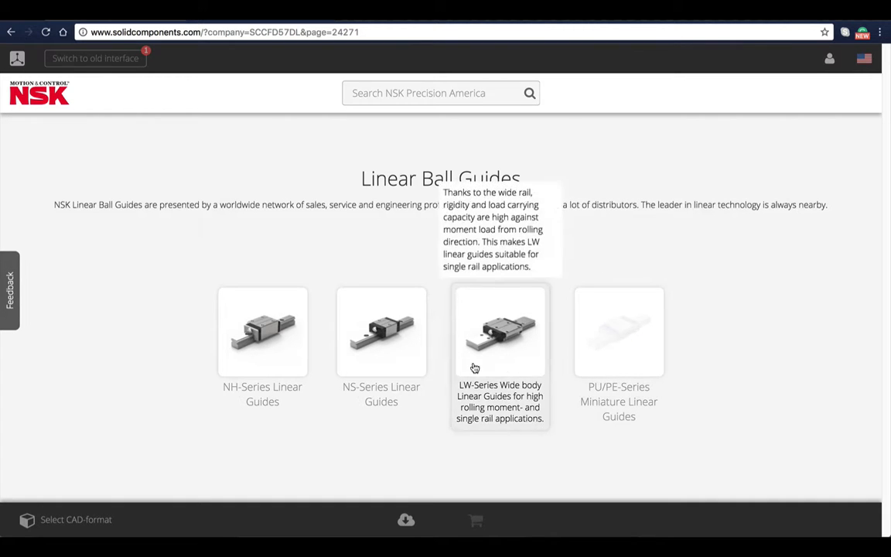
mouse_move(285, 354)
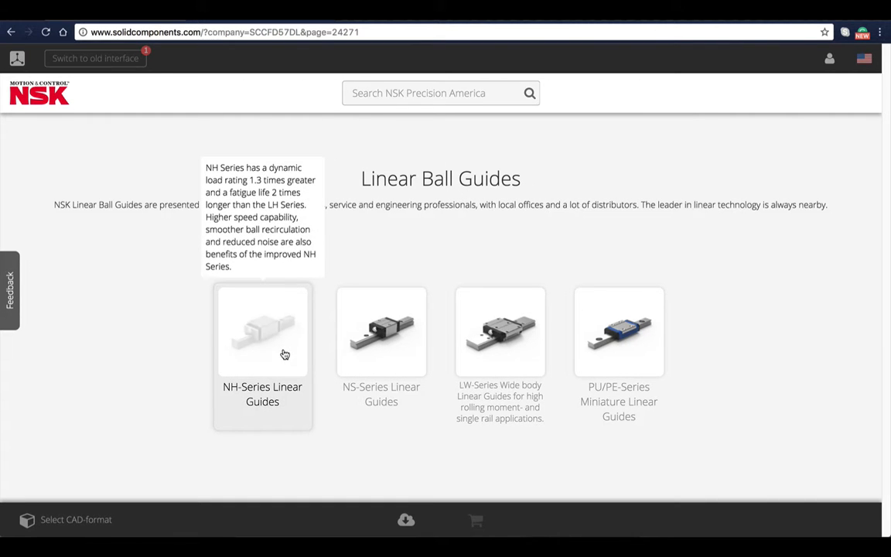
left_click(284, 355)
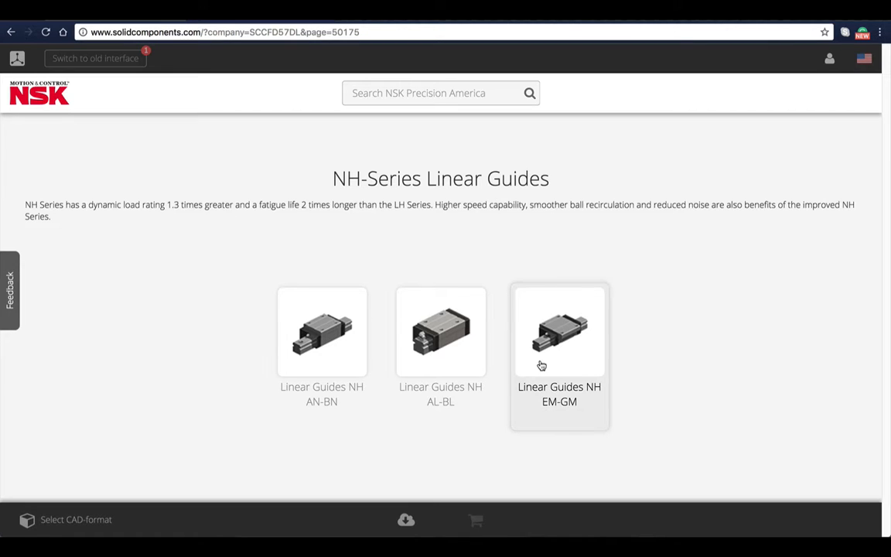
- Open the Linear Guides NH AN-BN tile to reach its configuration page
left_click(352, 358)
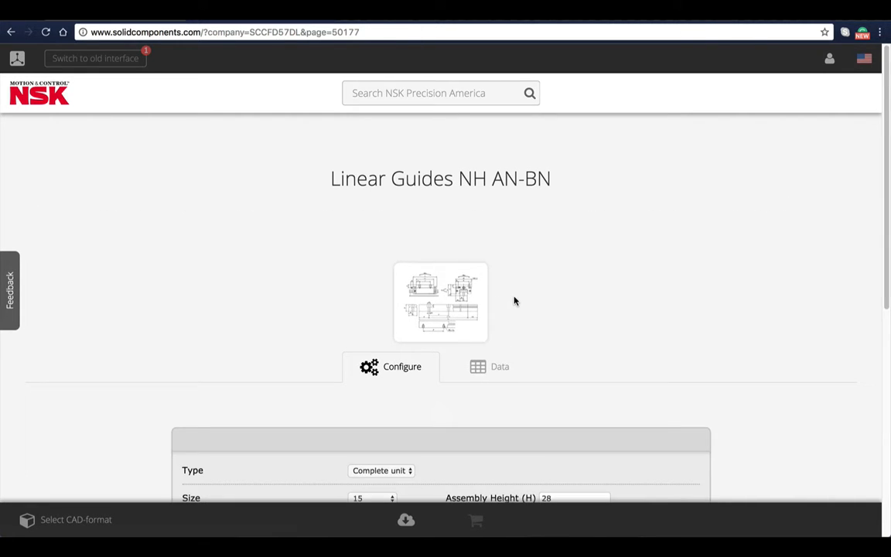
- Enlarge the NH AN-BN dimension drawing, then scroll down to the Type, Size and slider settings
scroll(516, 301, "down", 1)
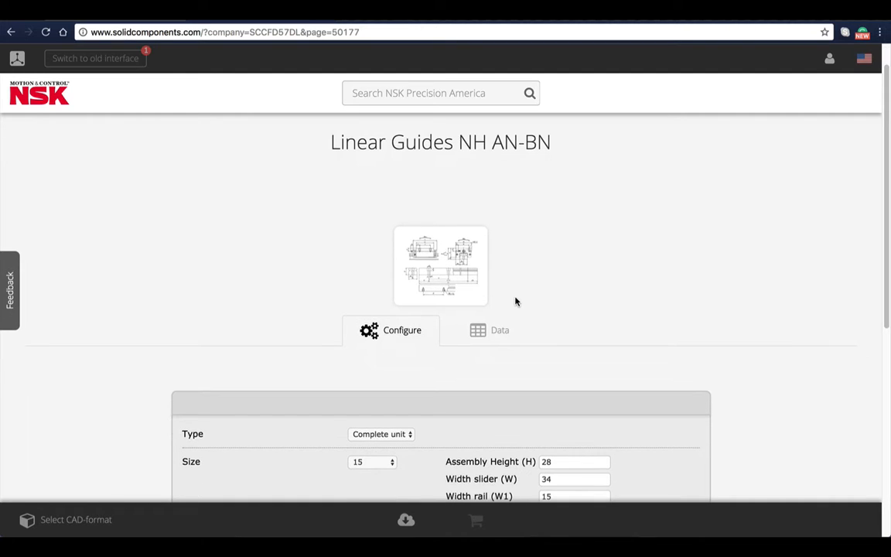
scroll(515, 300, "down", 3)
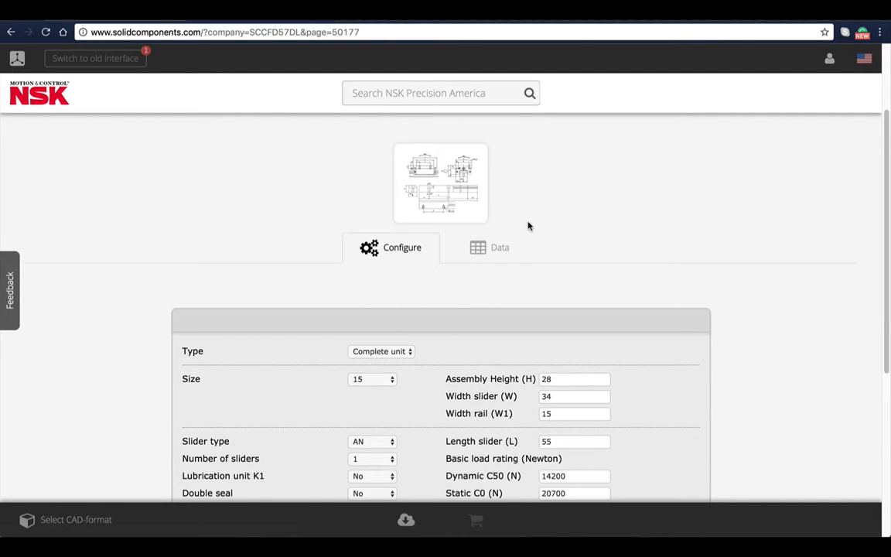
left_click(434, 199)
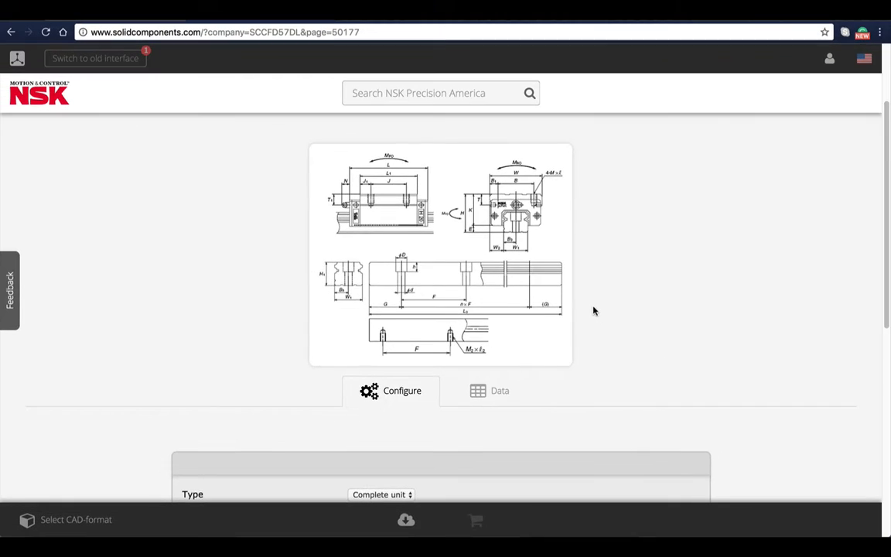
scroll(720, 387, "down", 3)
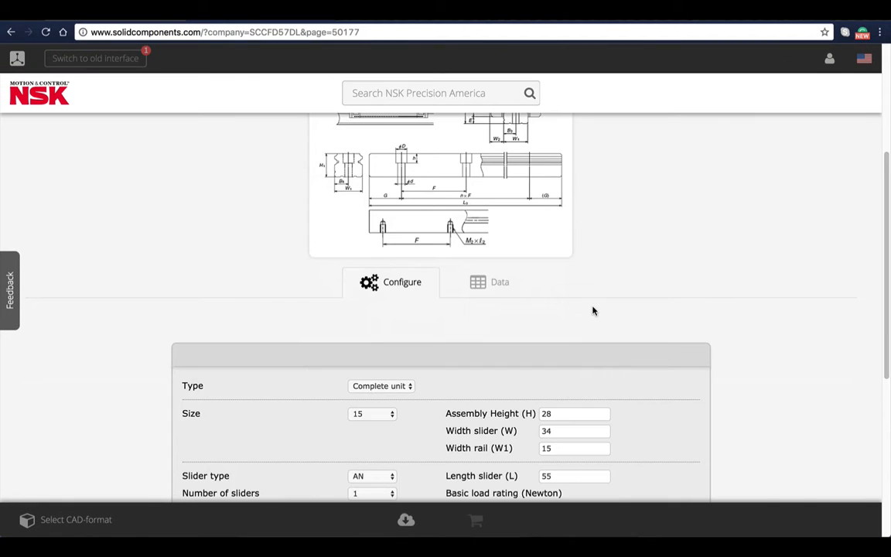
scroll(593, 310, "down", 2)
scroll(594, 310, "down", 1)
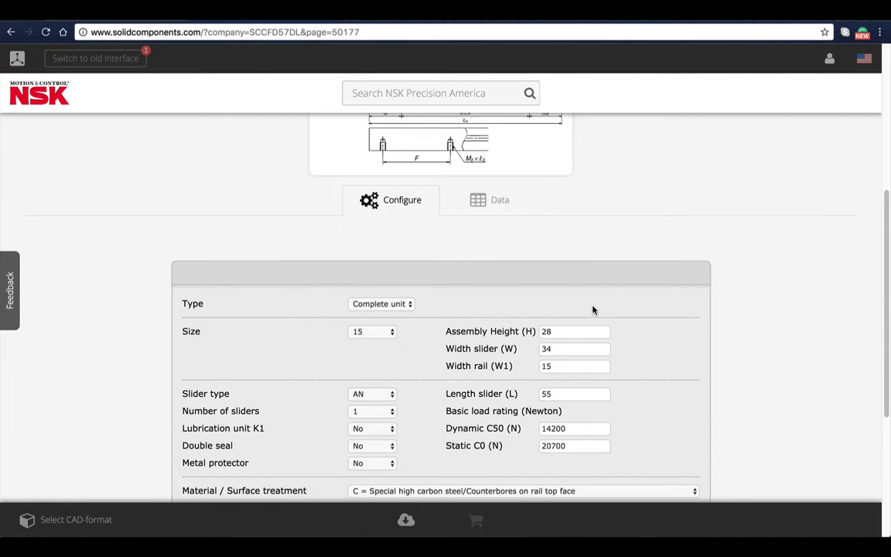
scroll(593, 310, "down", 1)
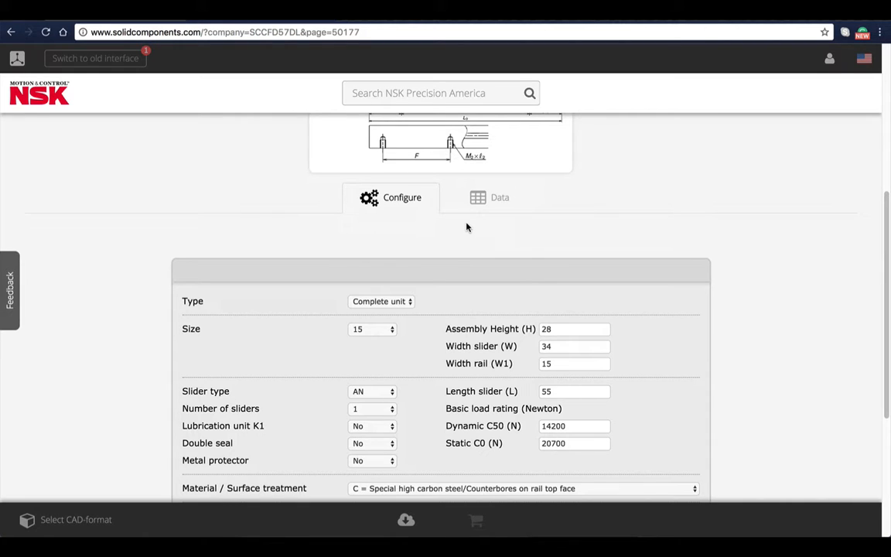
- Choose SolidWorks from the CAD format list, reselecting it to confirm
left_click(79, 528)
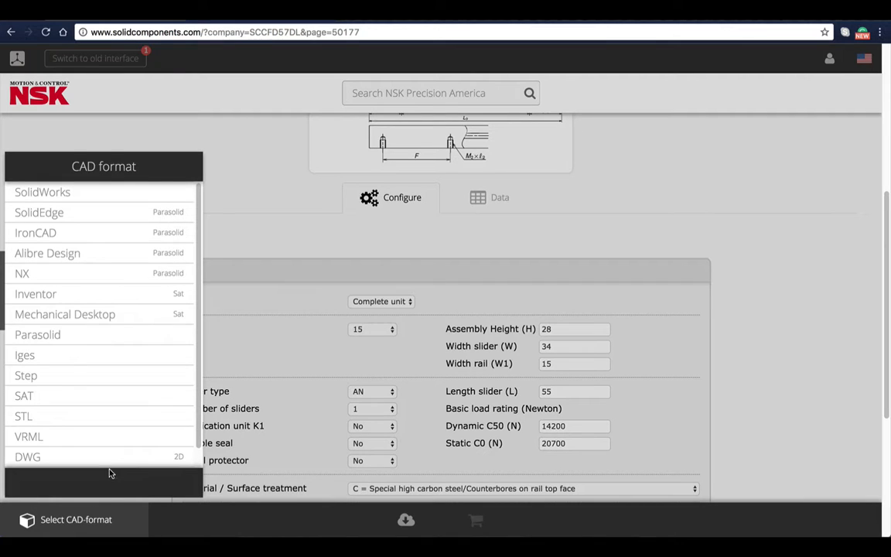
left_click(92, 193)
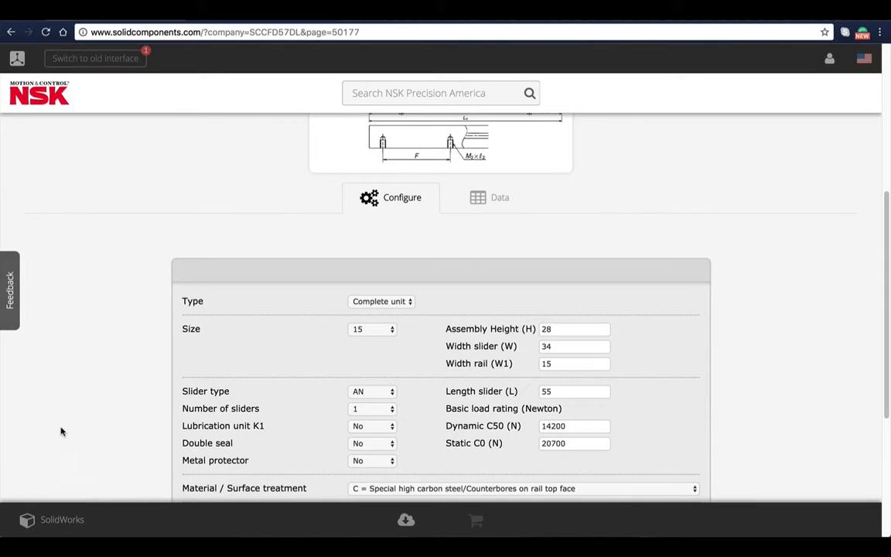
left_click(44, 514)
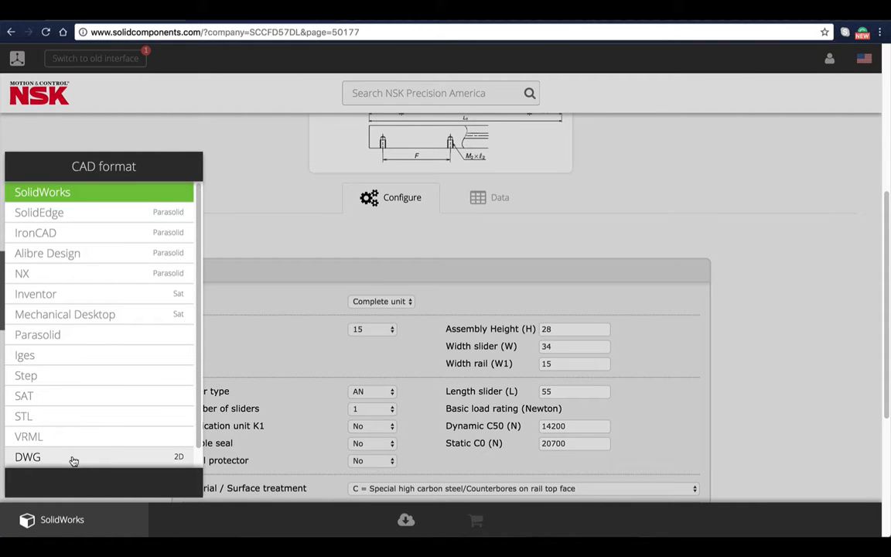
left_click(71, 195)
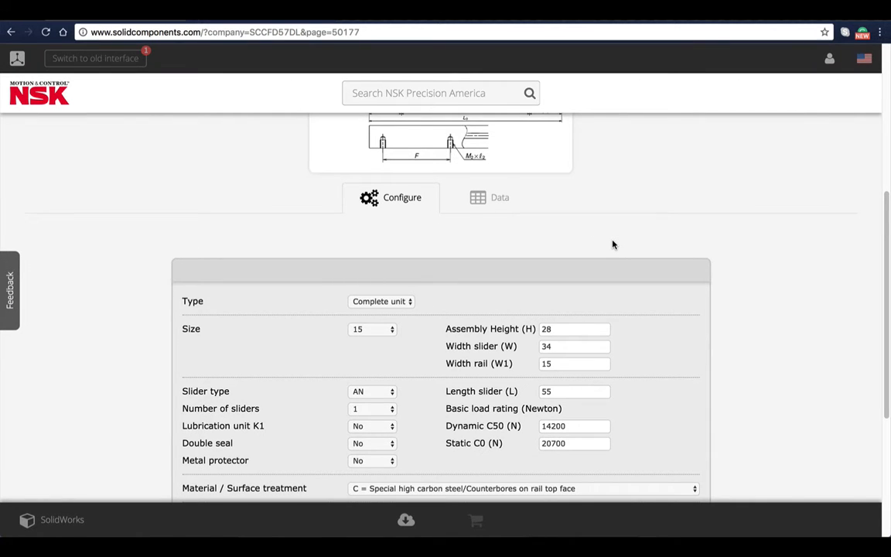
- Keep the type as Complete unit and set the guide size to 35
scroll(614, 246, "down", 1)
scroll(614, 250, "down", 2)
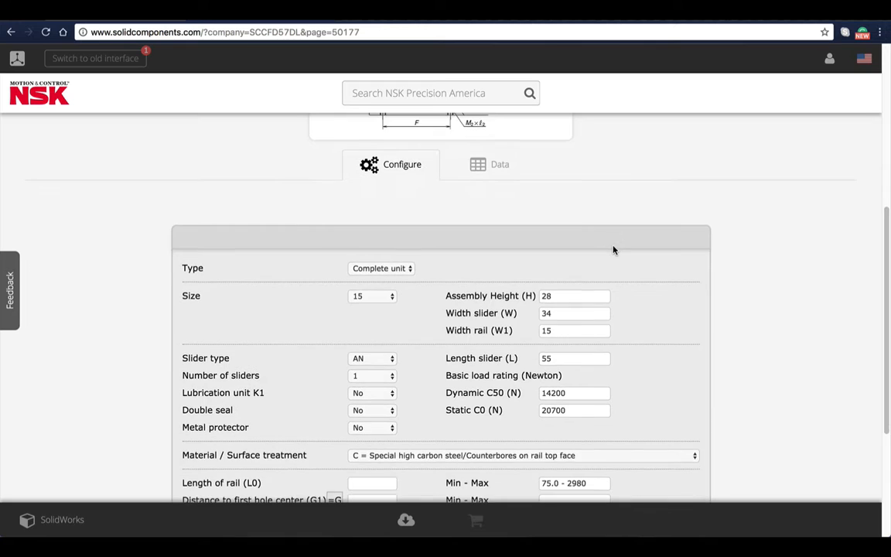
scroll(613, 250, "down", 1)
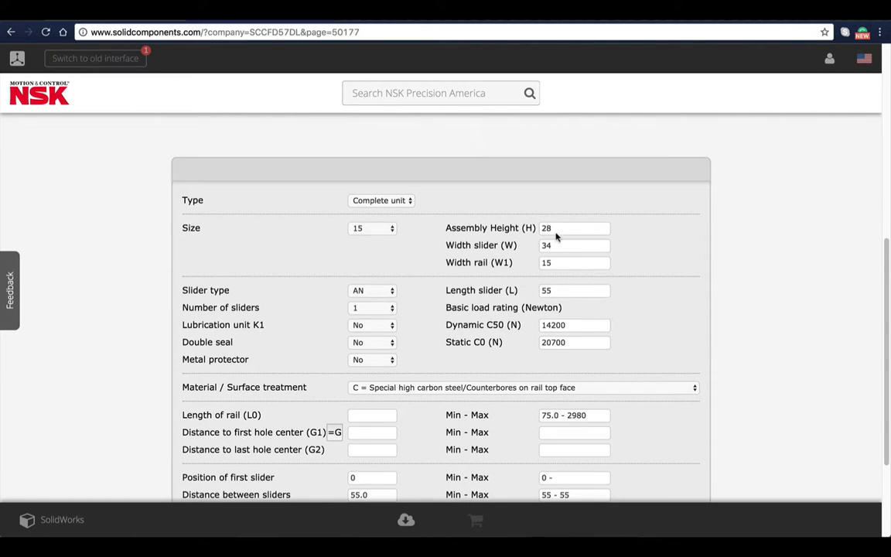
left_click(413, 202)
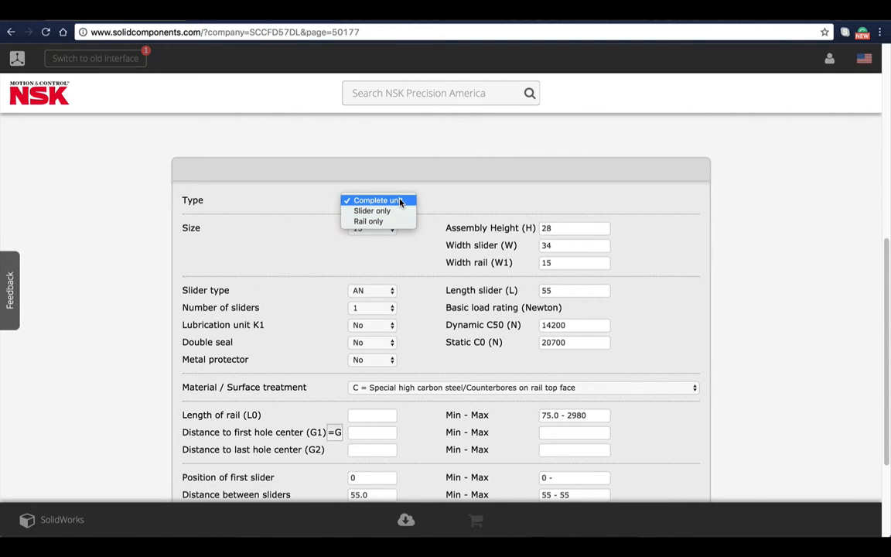
left_click(401, 202)
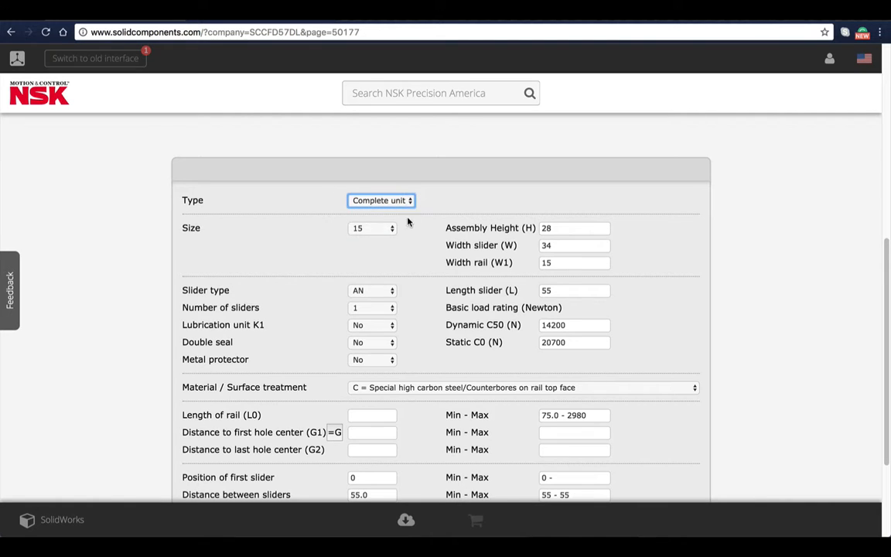
left_click(392, 230)
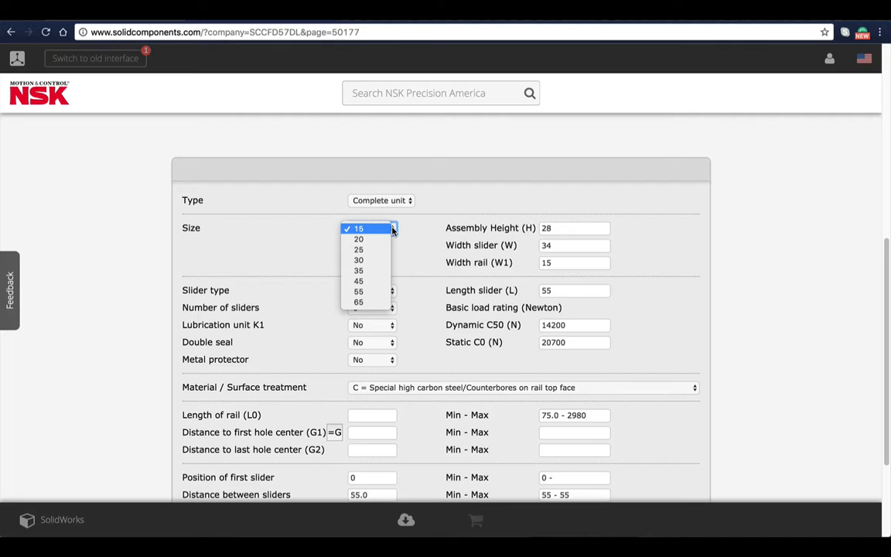
left_click(374, 275)
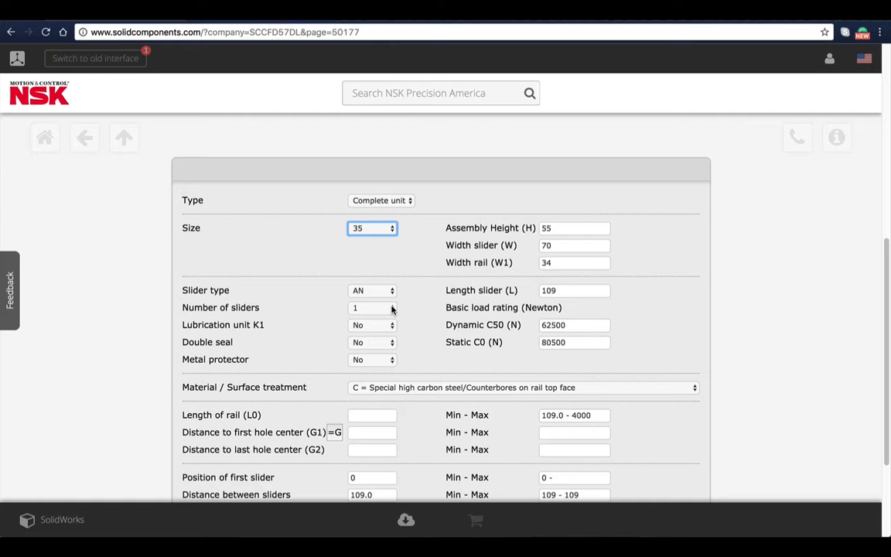
- Keep slider type AN, set two sliders, and set Lubrication unit K1 to Yes
scroll(398, 289, "down", 1)
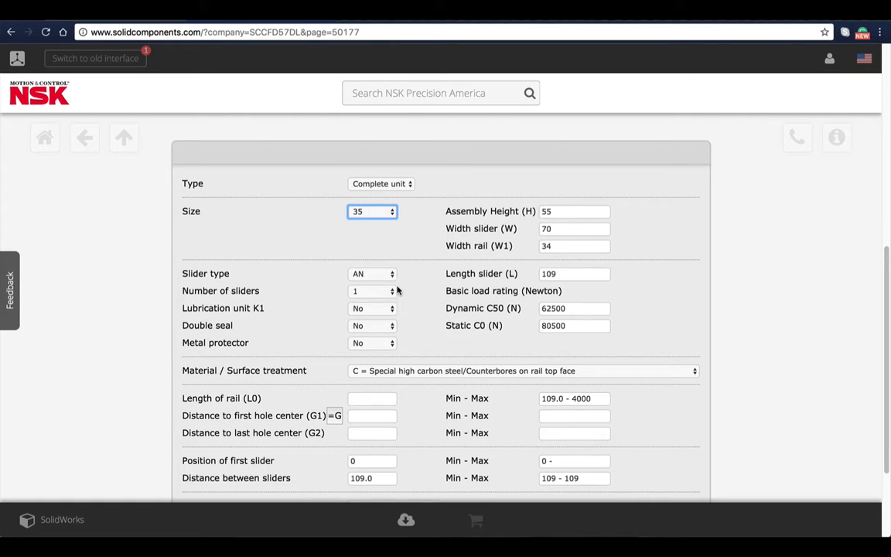
left_click(393, 276)
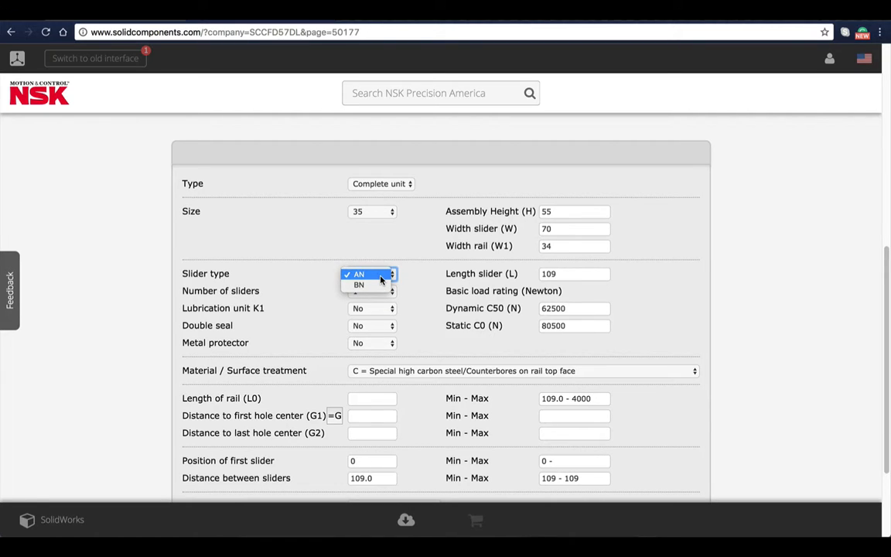
left_click(380, 279)
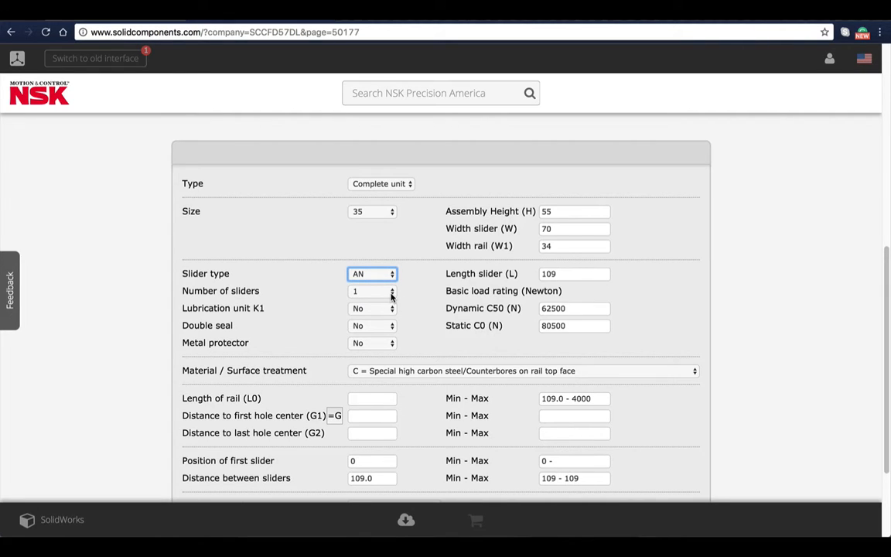
left_click(392, 294)
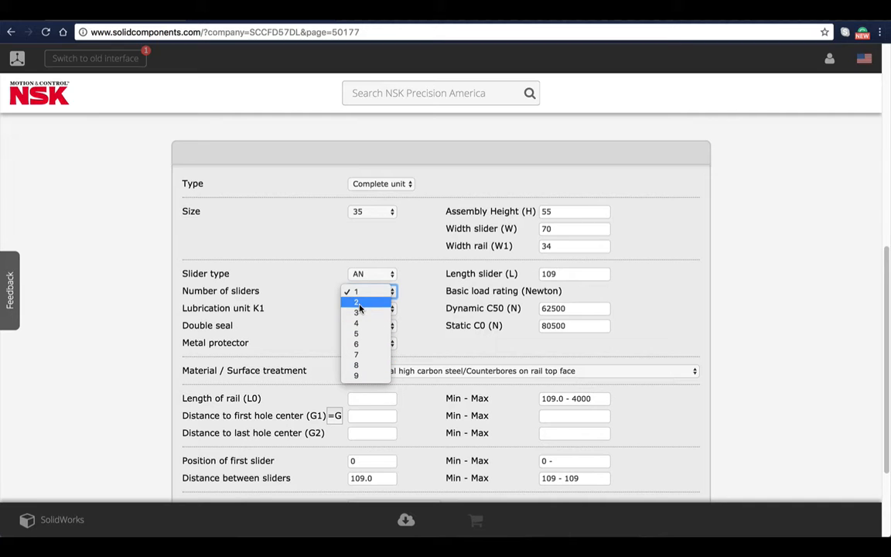
left_click(359, 305)
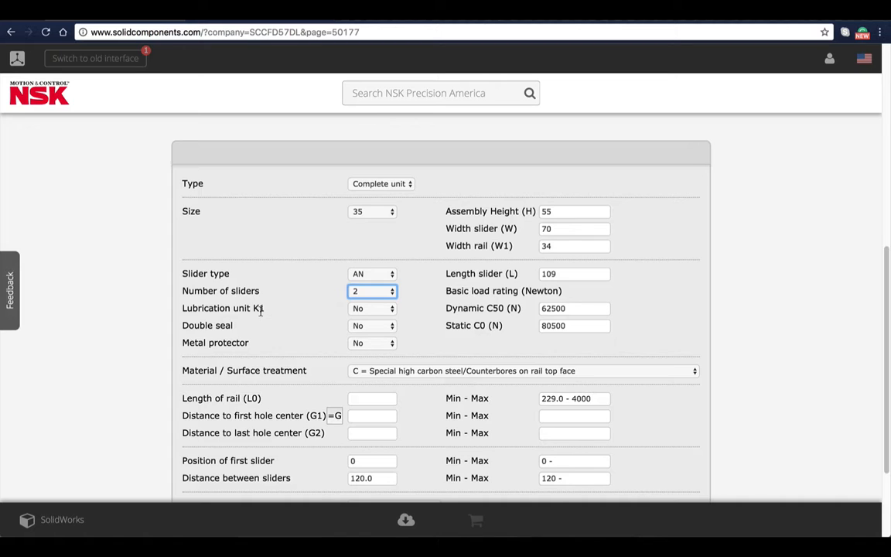
left_click(391, 310)
left_click(392, 322)
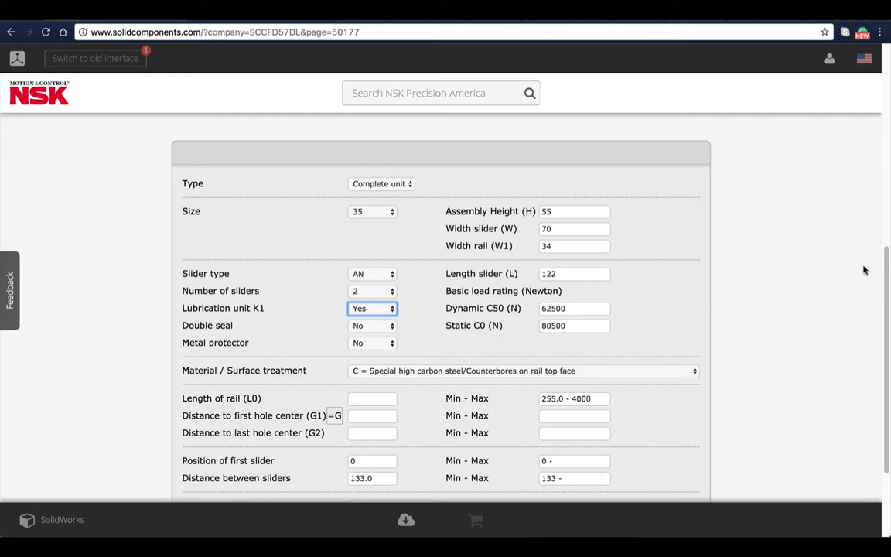
scroll(839, 309, "down", 2)
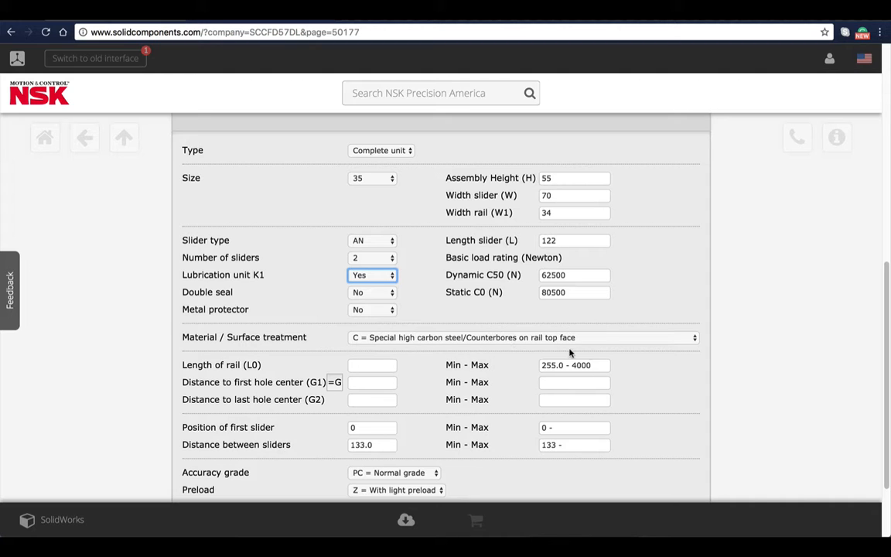
left_click(602, 340)
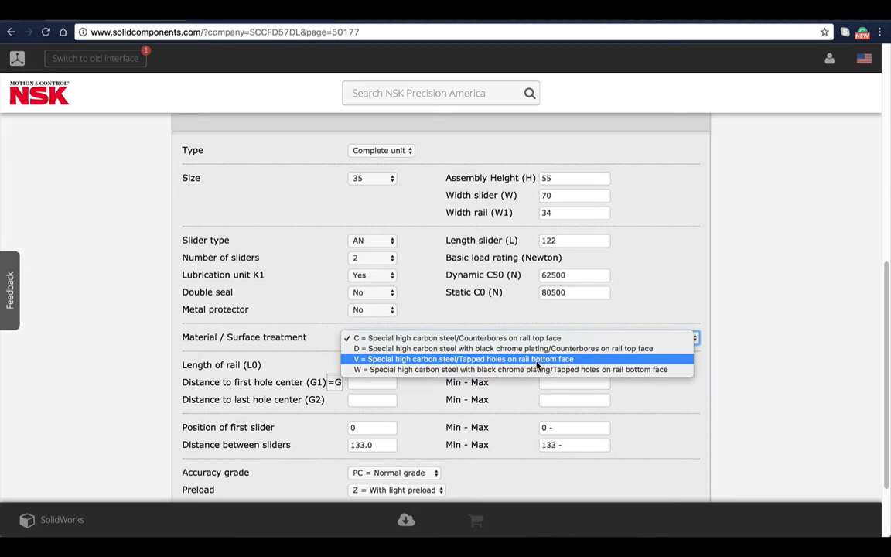
left_click(489, 342)
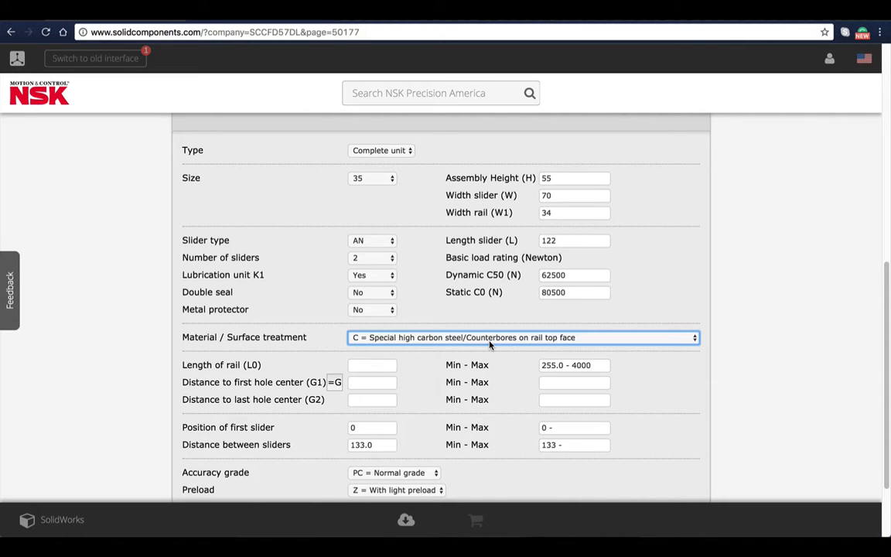
left_click(375, 369)
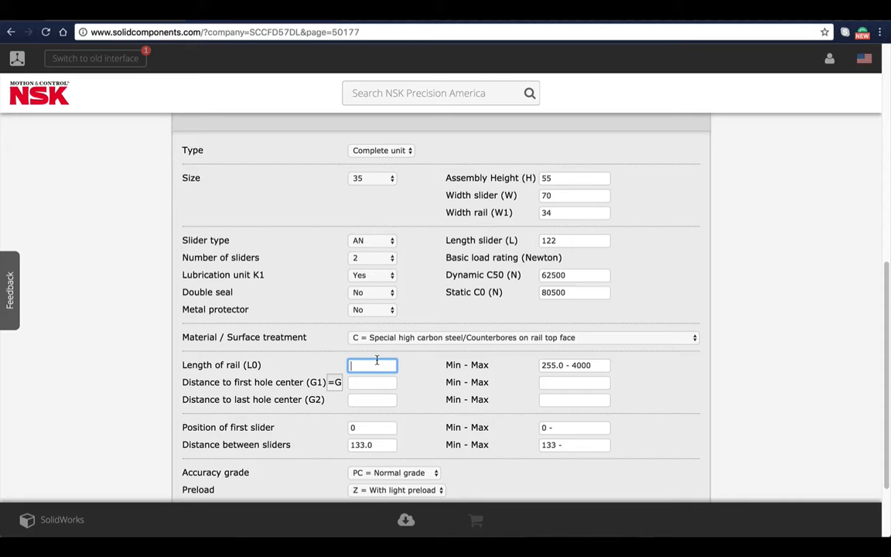
- Enter 1000 as the rail length L0 so G1 and G2 fill in as 20
type("1000")
left_click(338, 387)
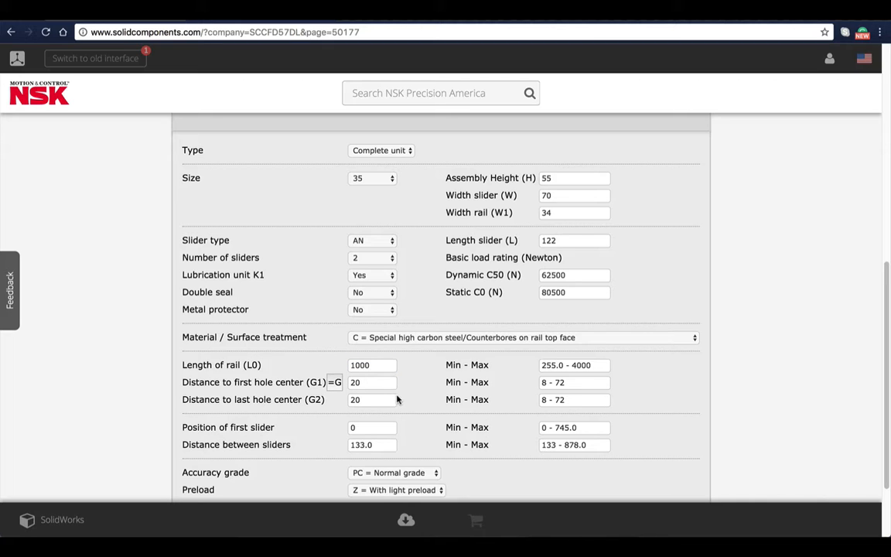
scroll(400, 420, "down", 2)
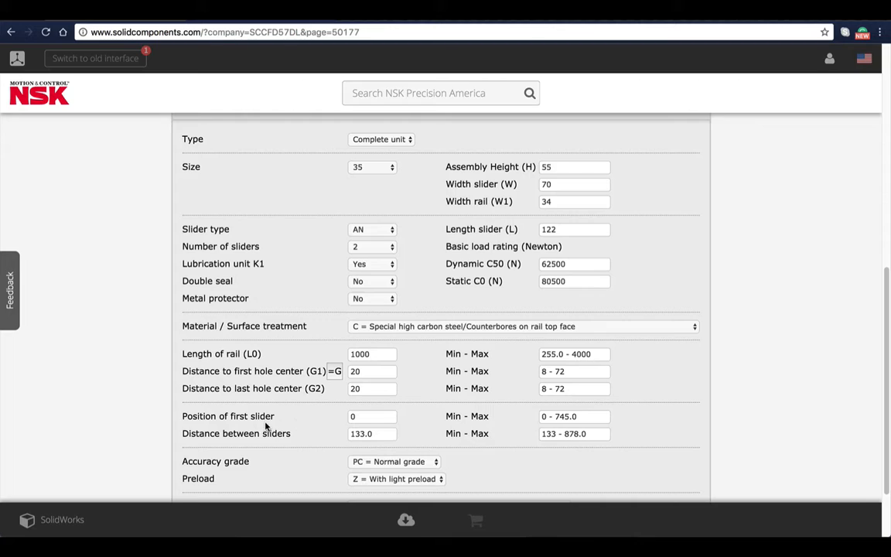
- Set first slider position 200 and slider spacing 200, giving reference NH351000ANC2KCZ
left_click(355, 417)
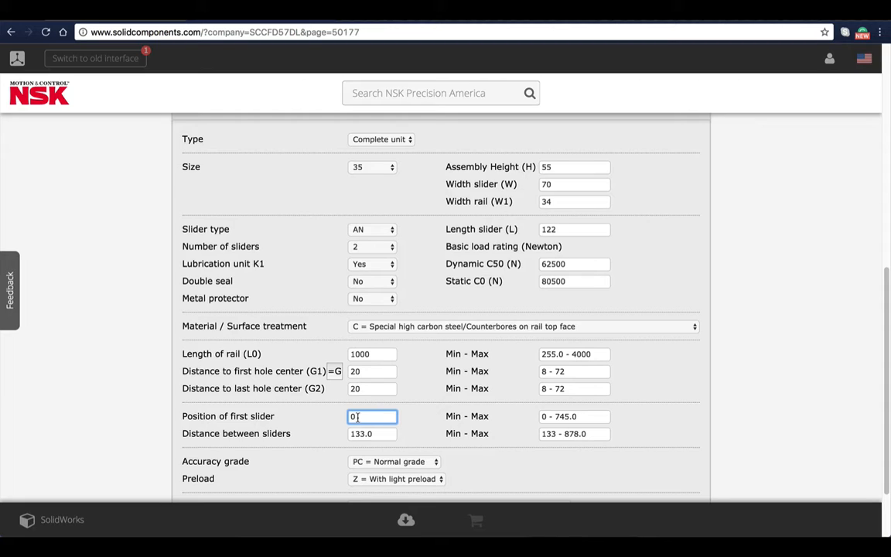
key("BackSpace")
type("200")
left_click(379, 436)
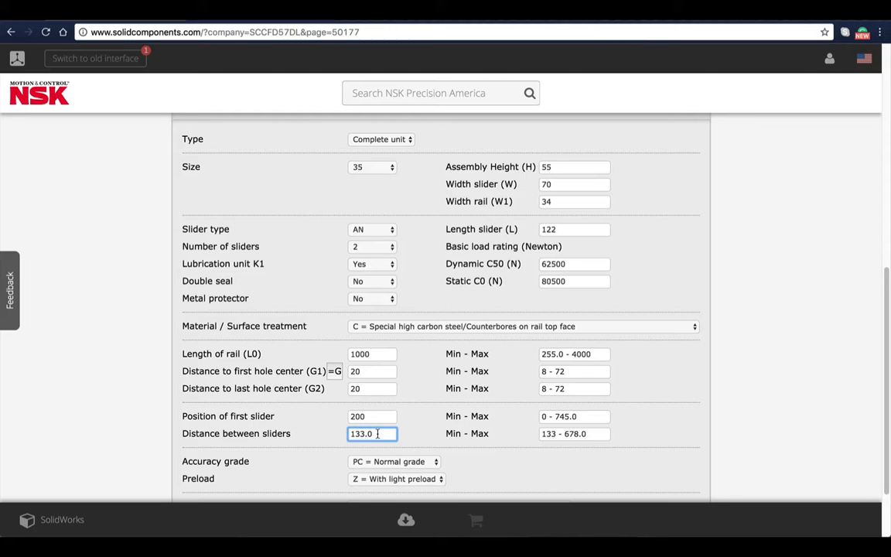
key("BackSpace")
key("BackSpace")
key("BackSpace")
key("BackSpace")
key("BackSpace")
type("200")
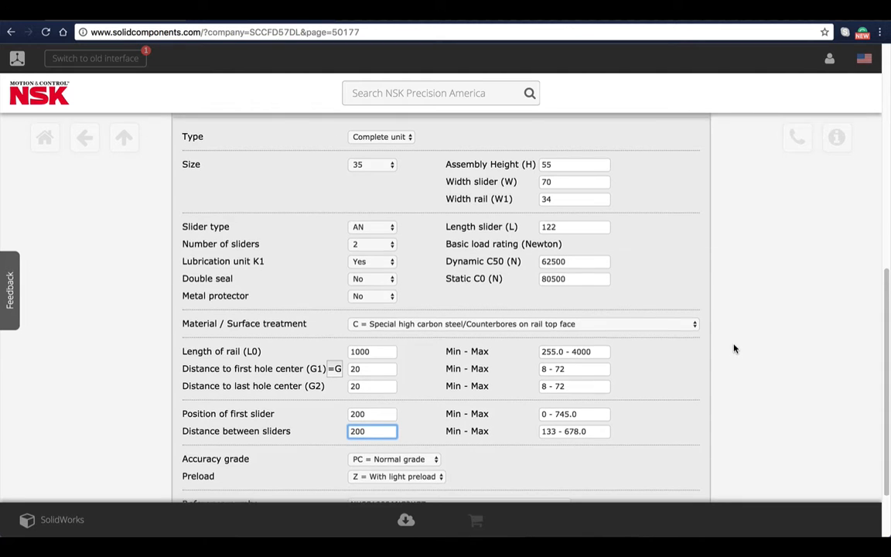
scroll(734, 349, "down", 1)
scroll(735, 349, "down", 1)
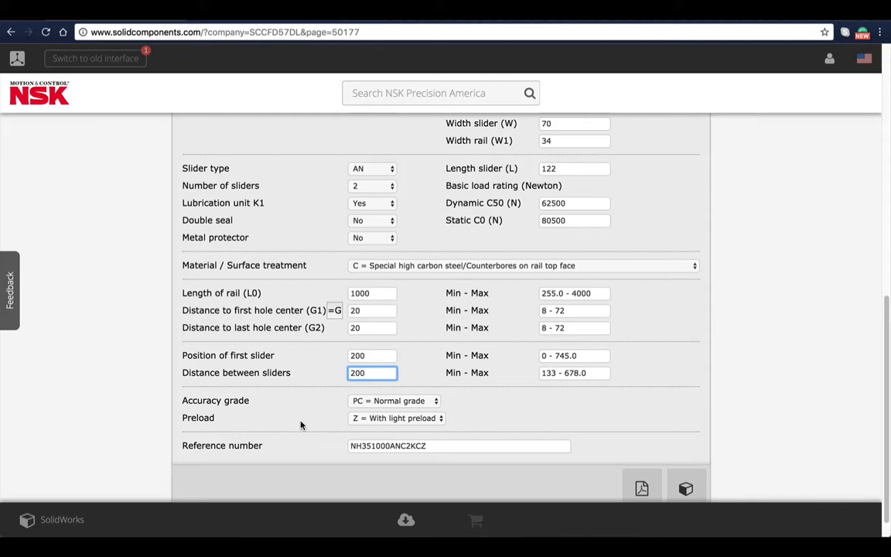
left_click(434, 402)
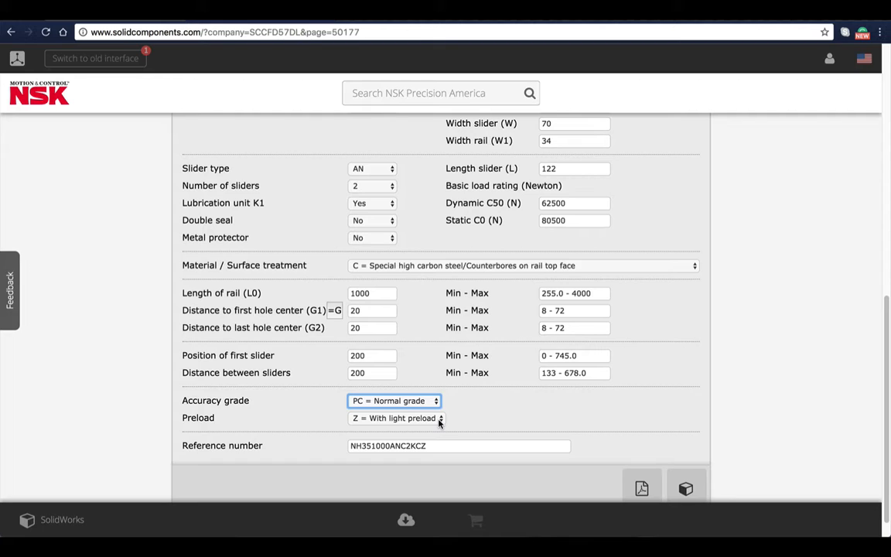
left_click(439, 421)
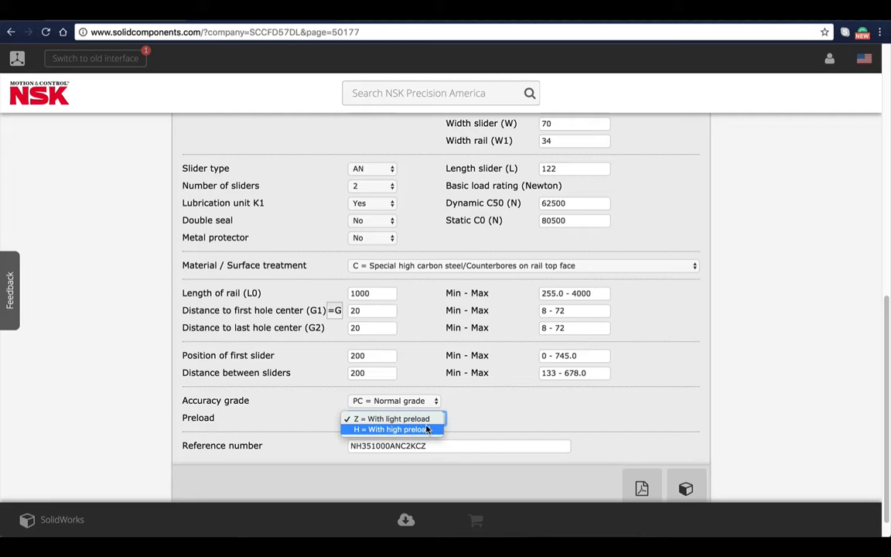
left_click(429, 421)
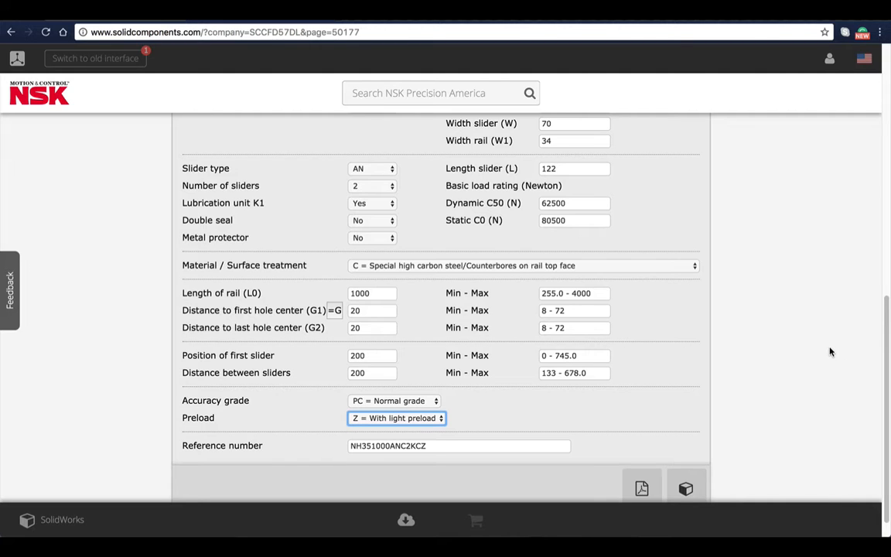
scroll(830, 352, "down", 1)
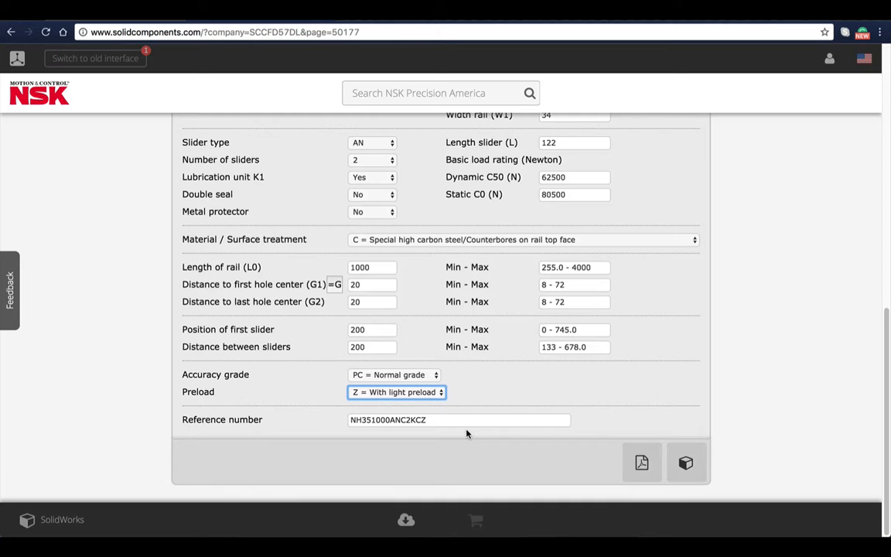
- Generate the SolidWorks CAD file and view it in the Download Center list
left_click(686, 463)
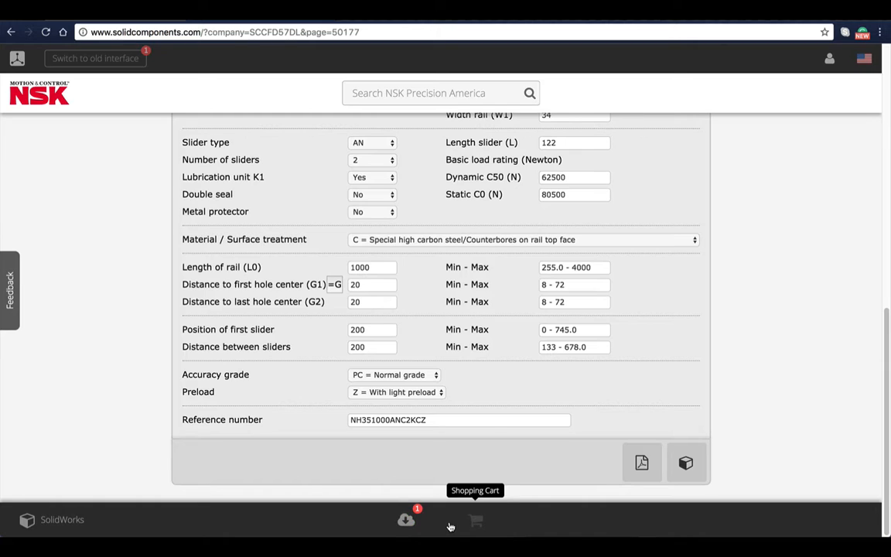
left_click(406, 522)
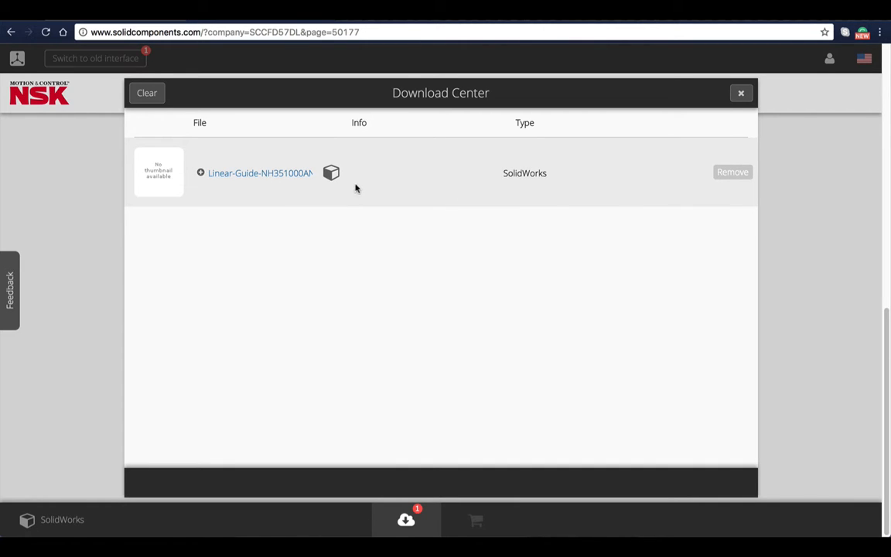
- Download the Linear-Guide-NH3510 SolidWorks zip and show it in the Downloads folder in Finder
left_click(282, 176)
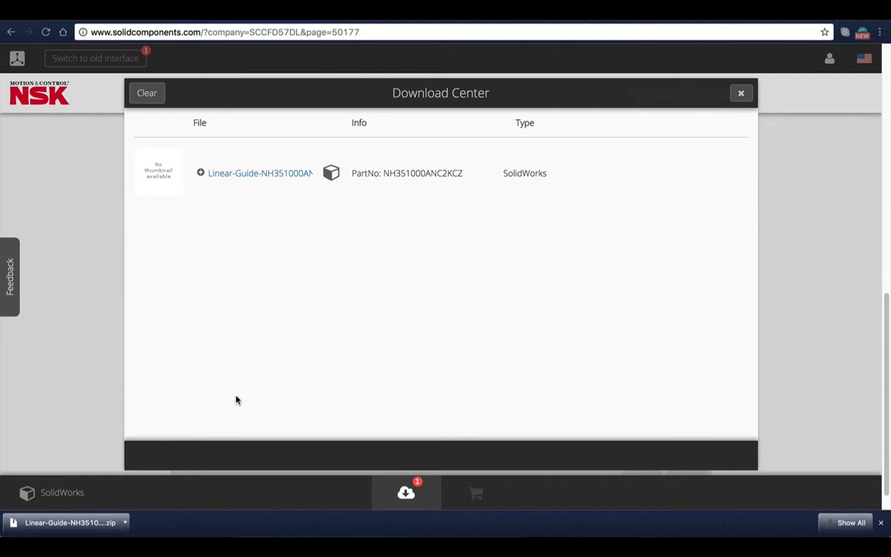
left_click(124, 528)
left_click(124, 528)
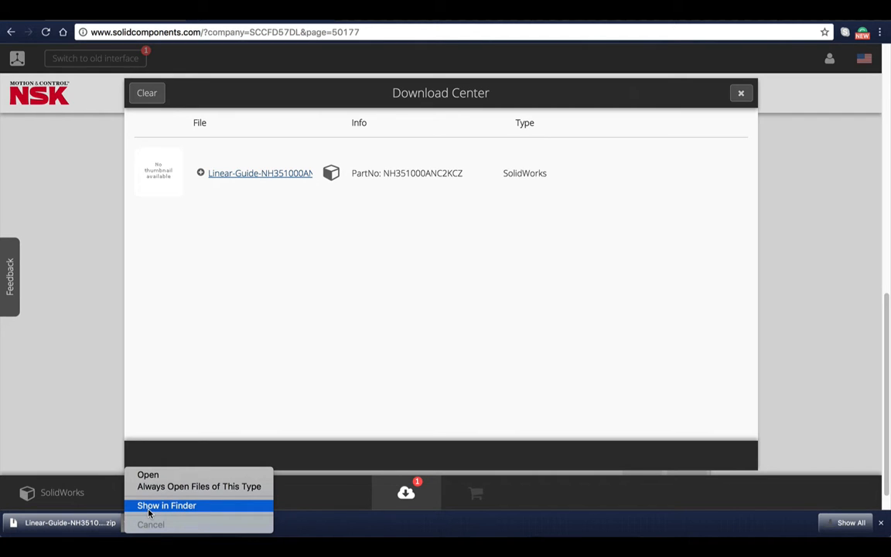
left_click(150, 505)
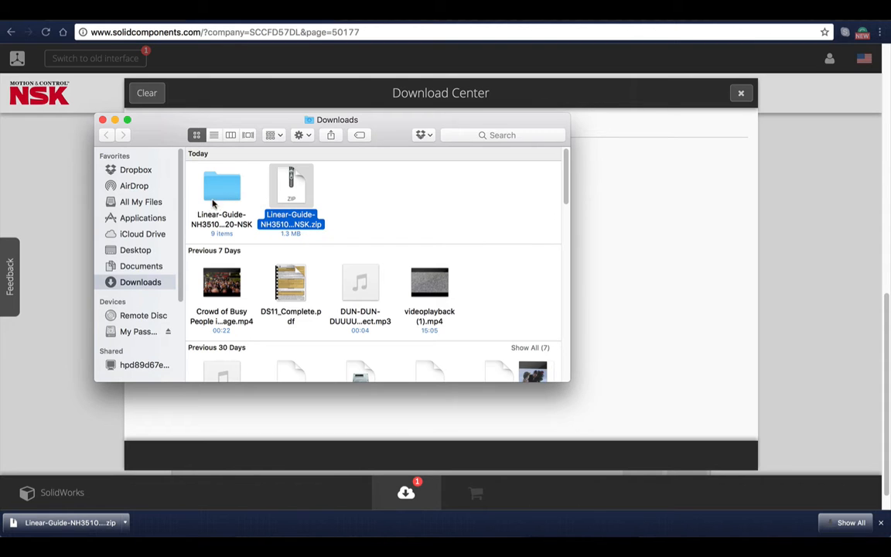
- Open the extracted Linear-Guide folder in list view with the Name column widened to show full file names
double_click(219, 193)
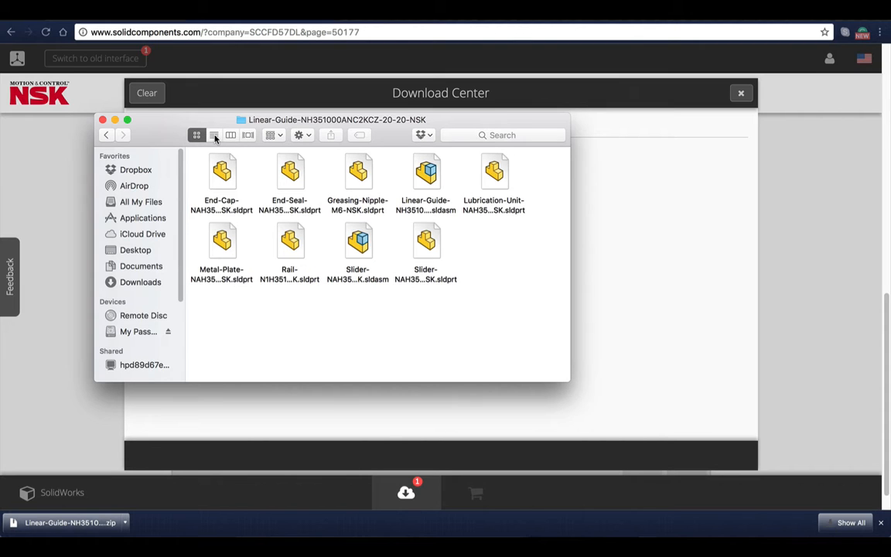
left_click(215, 136)
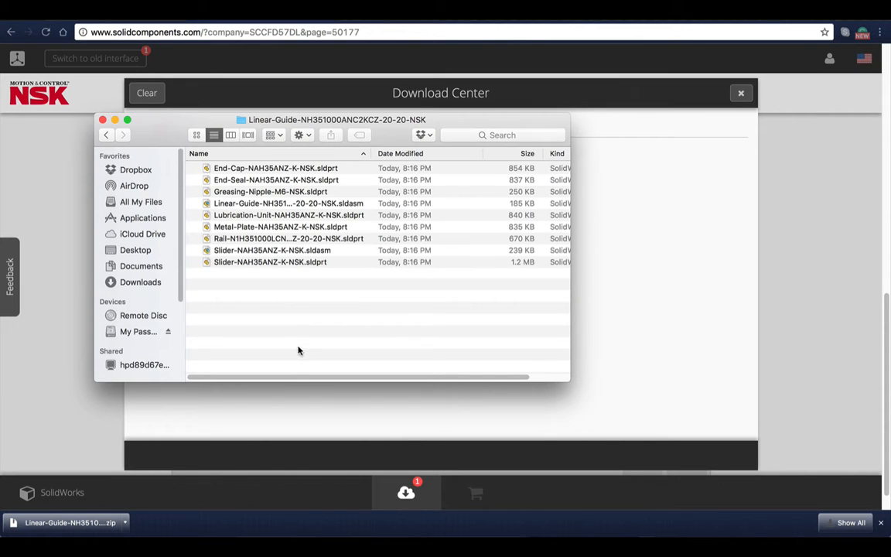
mouse_move(292, 377)
left_mouse_down()
mouse_move(335, 378)
mouse_move(286, 380)
left_mouse_up()
left_click_drag(372, 154, 447, 154)
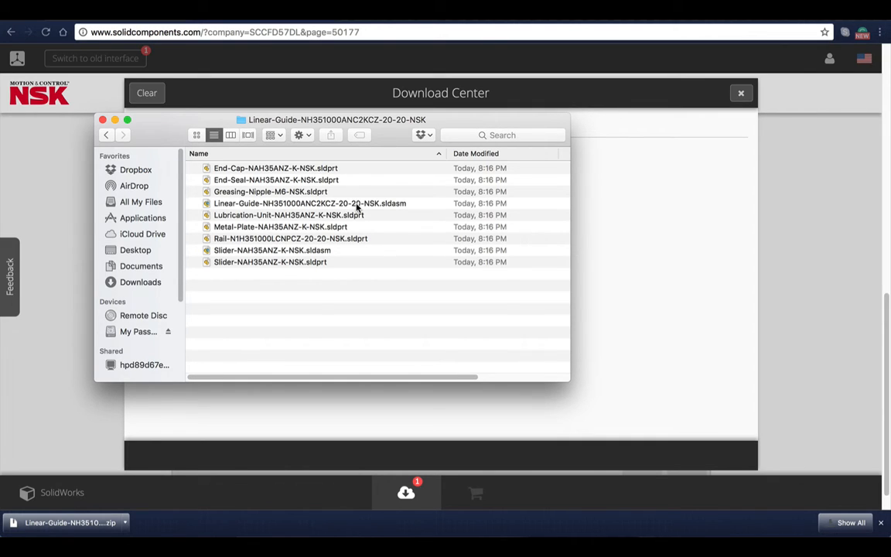
- Open Linear-Guide-NH351000ANC2KCZ-20-20-NSK.sldasm with eDrawings
left_click(358, 204)
right_click(358, 203)
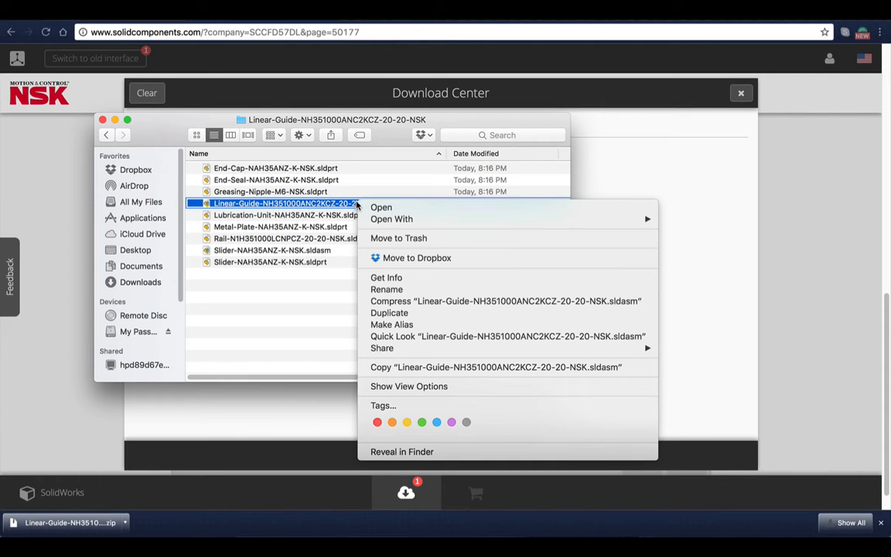
mouse_move(373, 220)
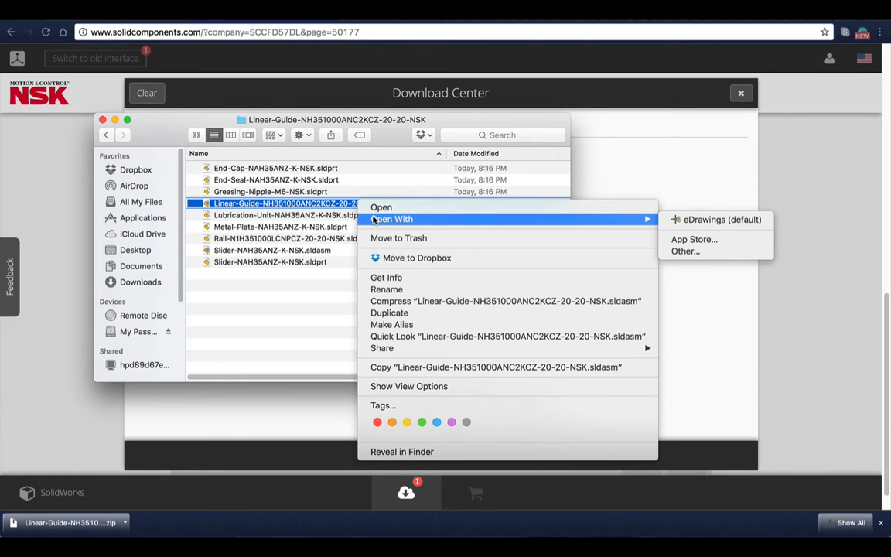
left_click(677, 221)
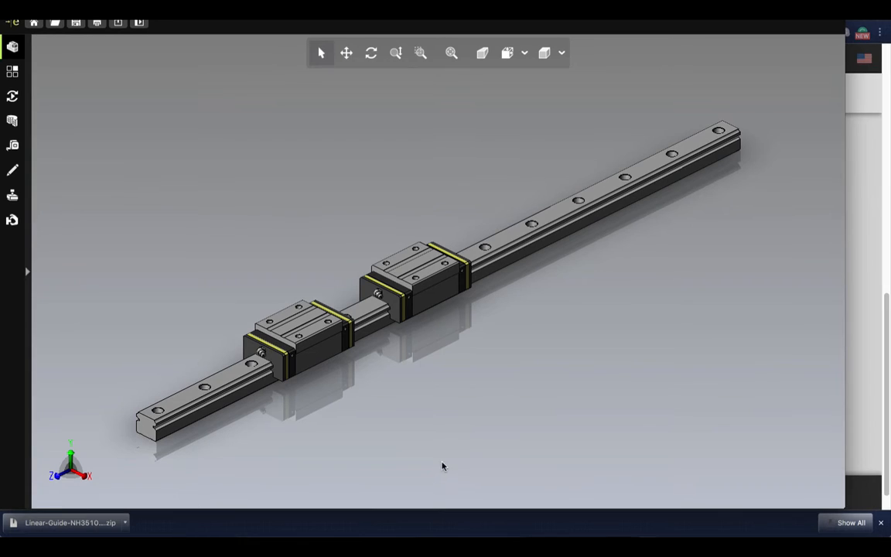